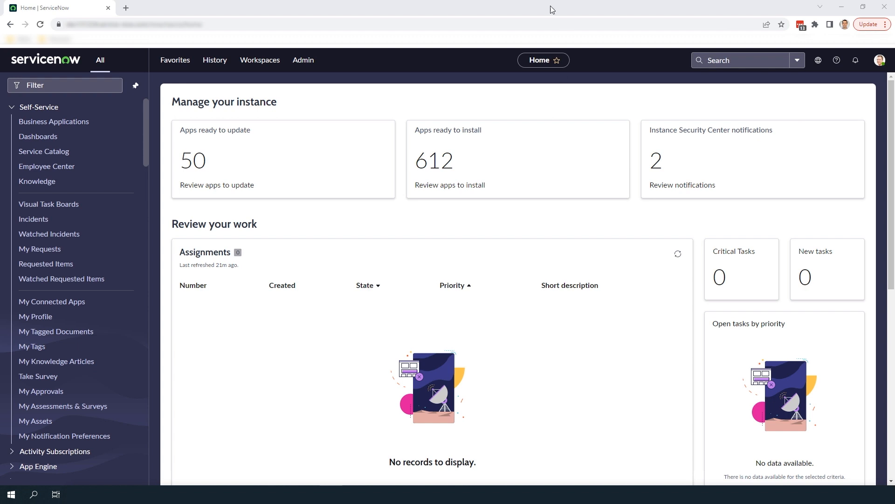
- Reach the Maintain Items list of catalog items from the navigator
{"action": "left_click", "coordinate": [112, 85]}
{"action": "type", "text": "M"}
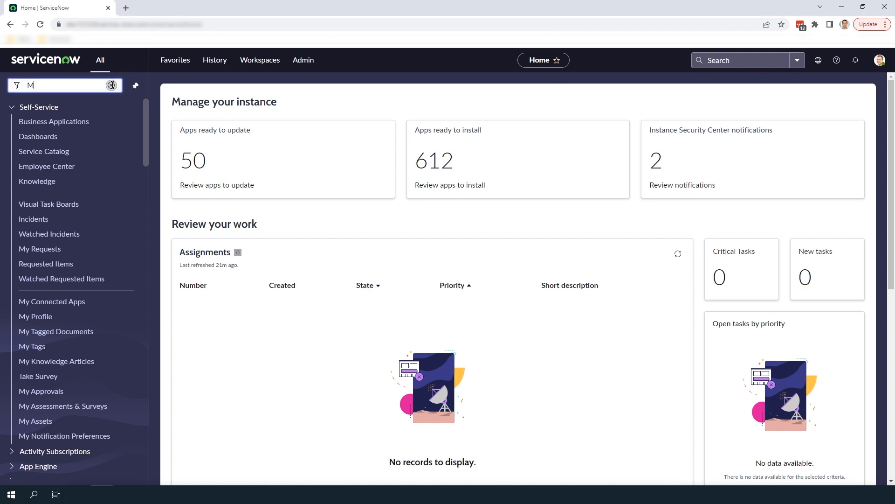
{"action": "type", "text": "aintain Items"}
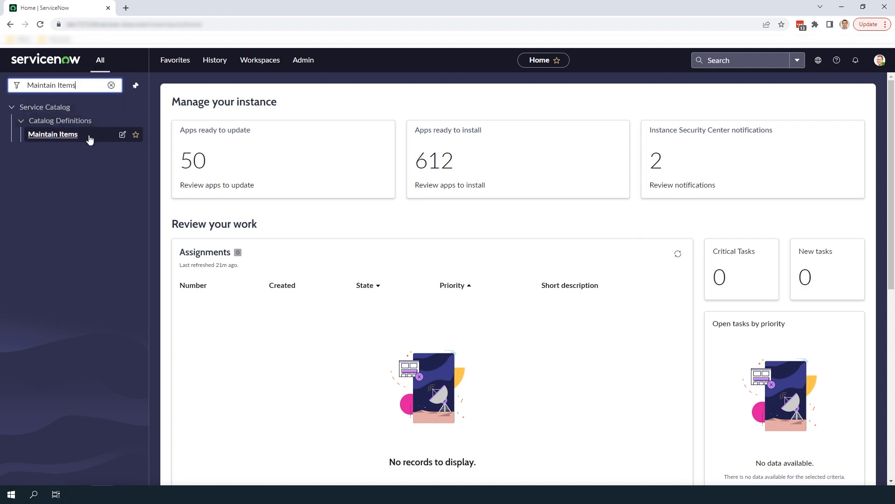
{"action": "left_click", "coordinate": [73, 135]}
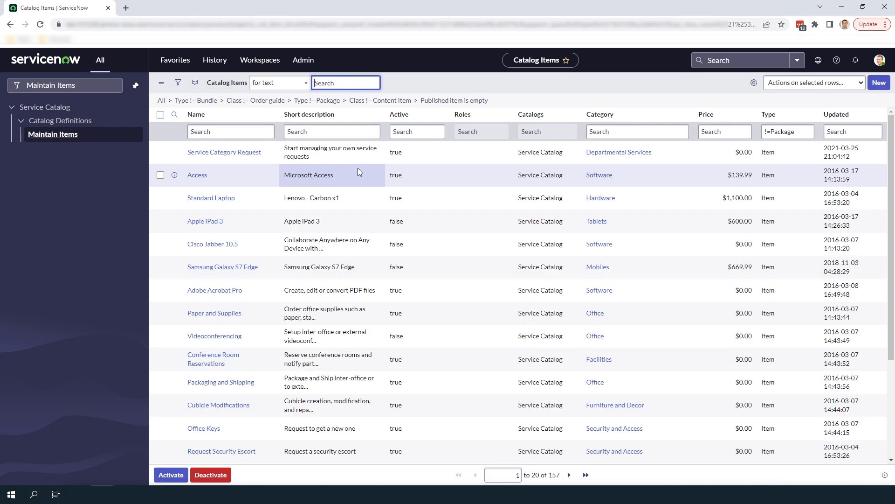
- Filter the items by name Apple Macbook Pro and open Apple MacBook Pro 15"
{"action": "left_click", "coordinate": [257, 131]}
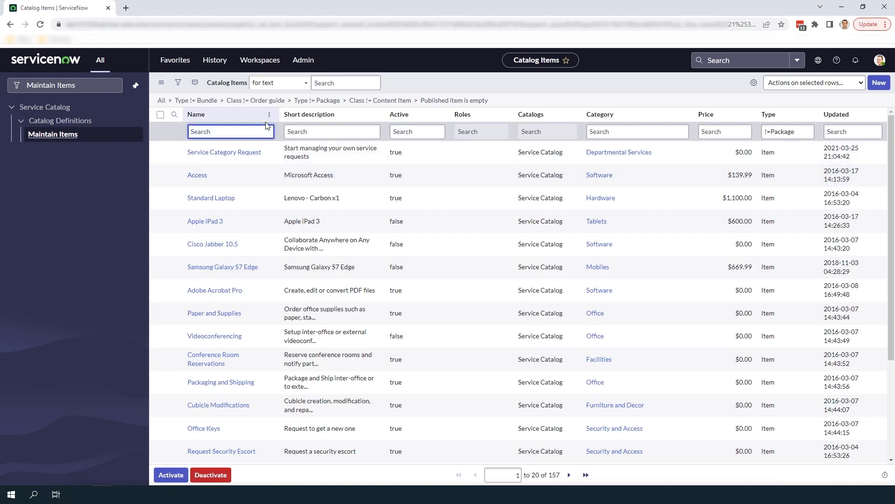
{"action": "type", "text": "Apple Macbook"}
{"action": "type", "text": " Pro"}
{"action": "key", "text": "Return"}
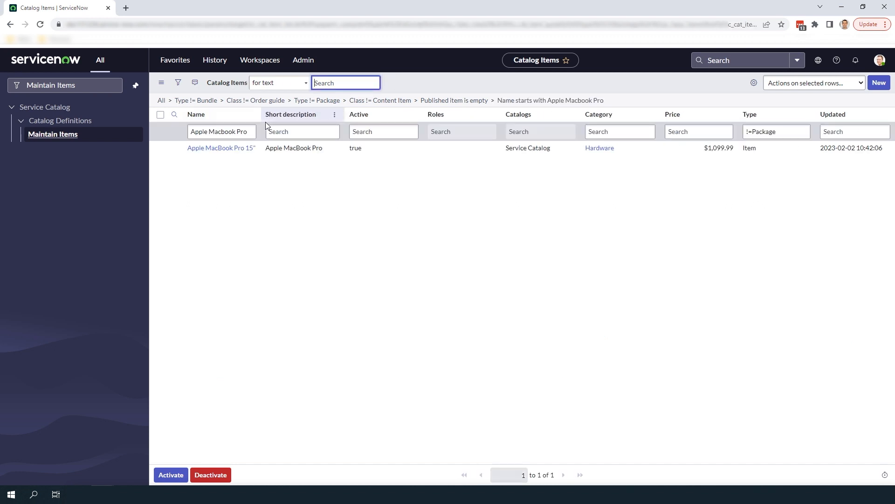
{"action": "left_click", "coordinate": [238, 147]}
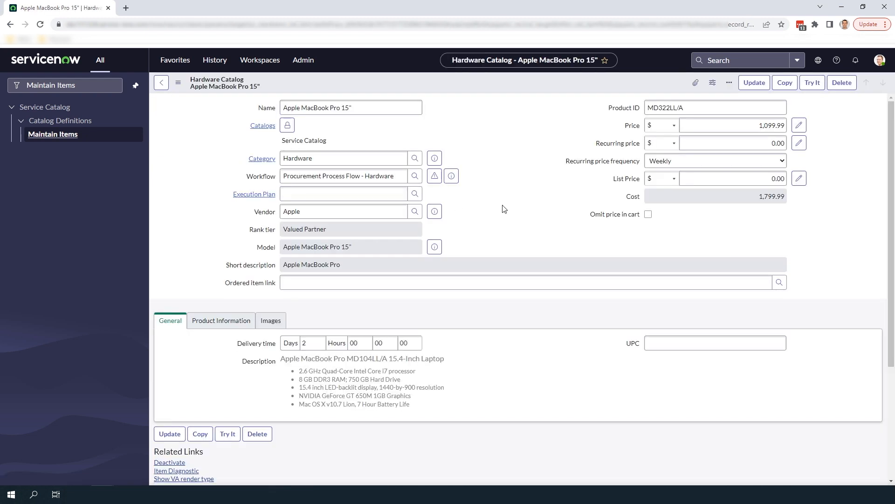
{"action": "scroll", "coordinate": [503, 209], "scroll_direction": "down", "scroll_amount": 3}
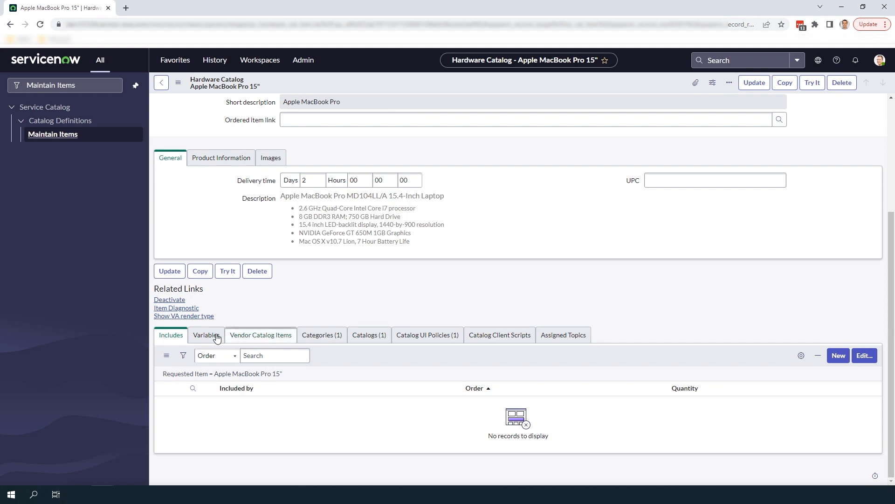
- Start a new variable on the item of type Yes / No with question New Hire
{"action": "left_click", "coordinate": [217, 337]}
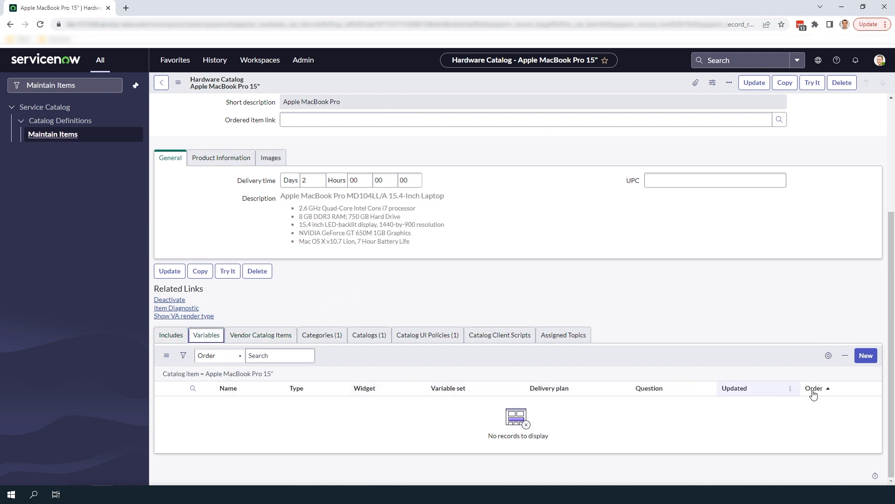
{"action": "left_click", "coordinate": [866, 356]}
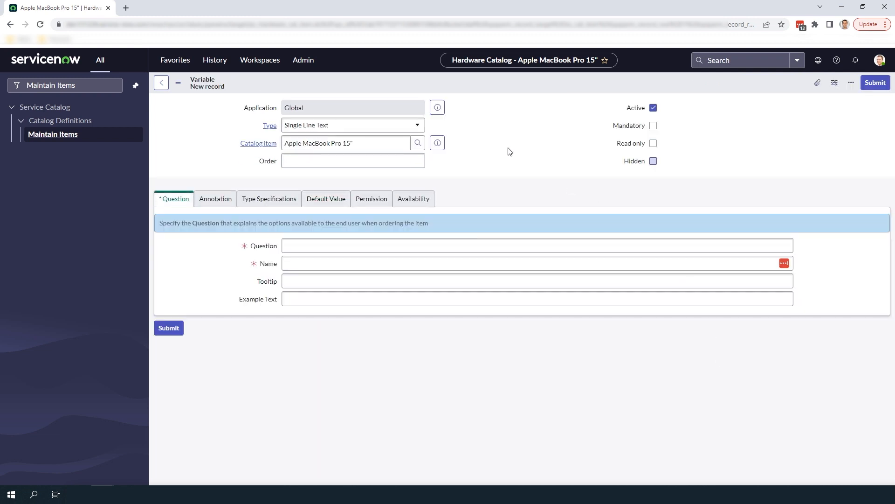
{"action": "left_click", "coordinate": [418, 125]}
{"action": "type", "text": "Yes"}
{"action": "left_click", "coordinate": [380, 161]}
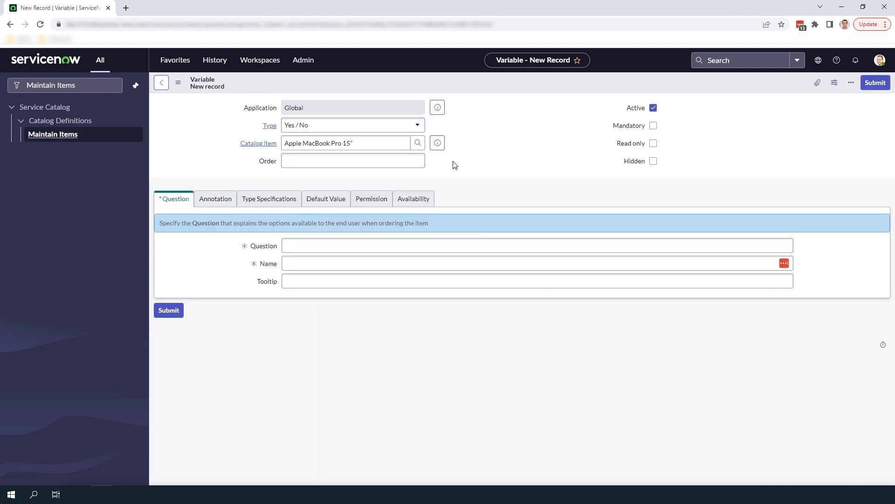
{"action": "left_click", "coordinate": [390, 245]}
{"action": "type", "text": "New H"}
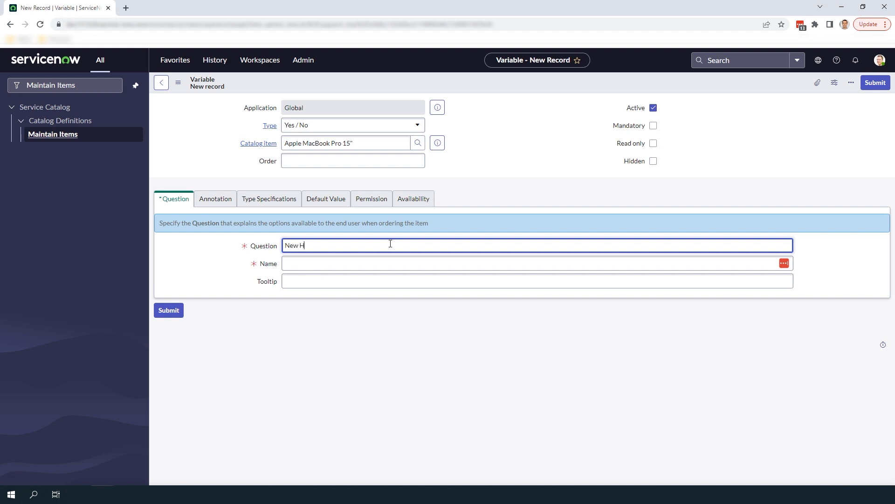
{"action": "type", "text": "ire"}
- Give New Hire order 500 and default value No, then submit it
{"action": "left_click", "coordinate": [411, 161]}
{"action": "type", "text": "5"}
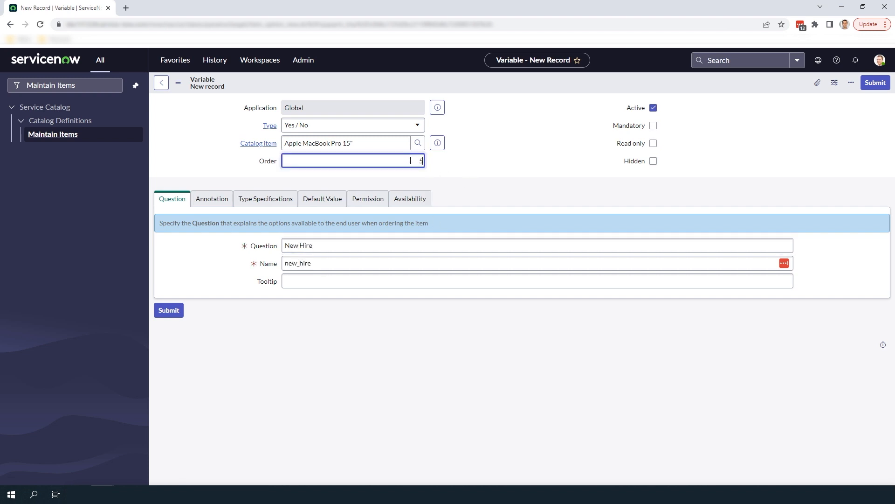
{"action": "type", "text": "00"}
{"action": "left_click", "coordinate": [452, 170]}
{"action": "left_click", "coordinate": [323, 199]}
{"action": "left_click", "coordinate": [356, 252]}
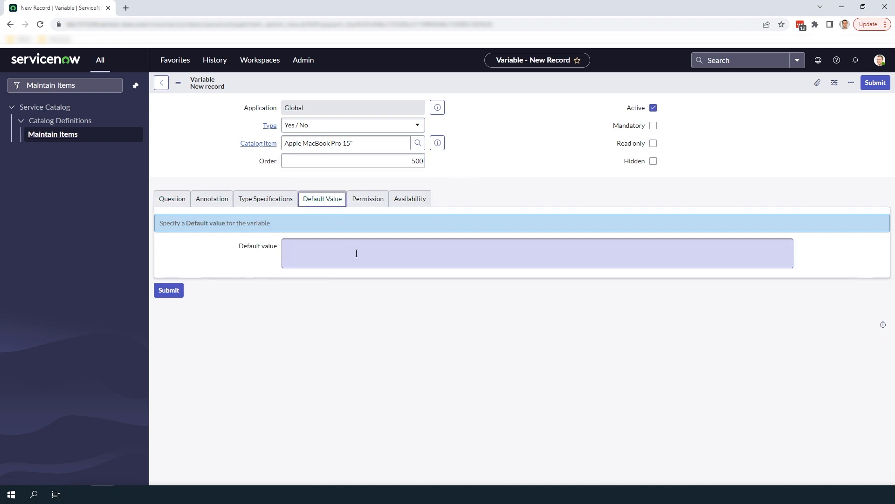
{"action": "type", "text": "No"}
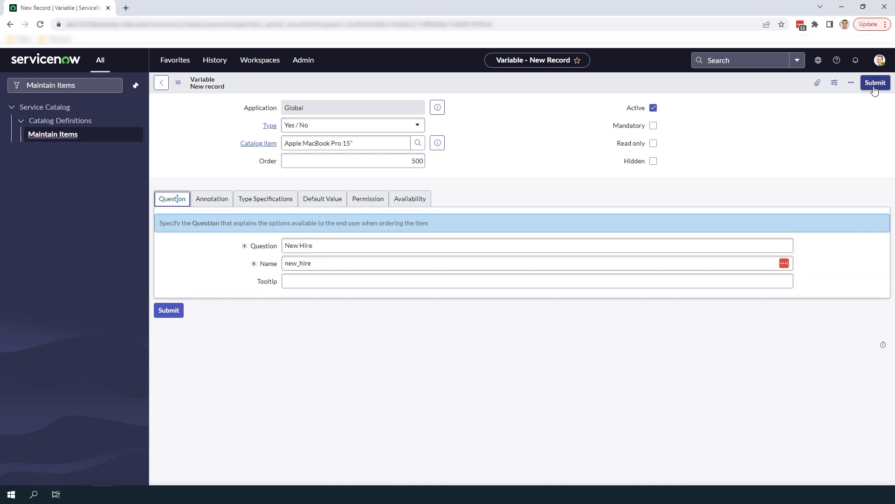
{"action": "left_click", "coordinate": [875, 83]}
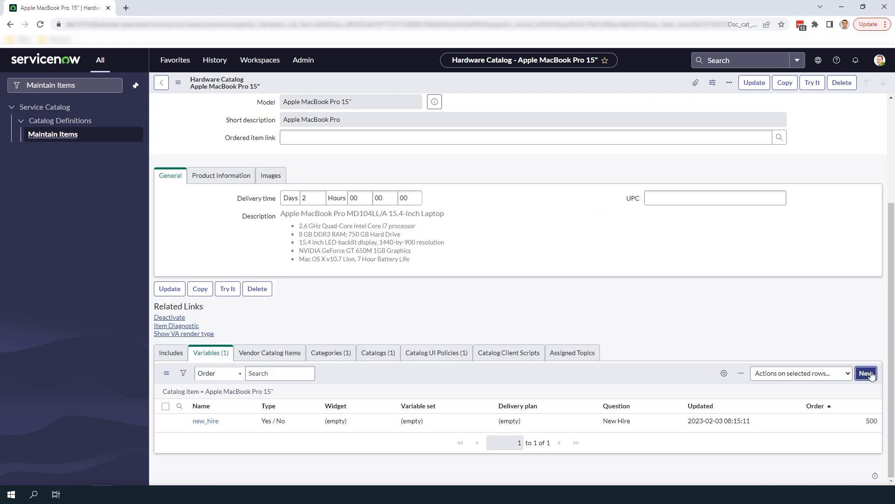
- Create a Date variable New Hire Start Date at order 600 and submit it
{"action": "left_click", "coordinate": [868, 373]}
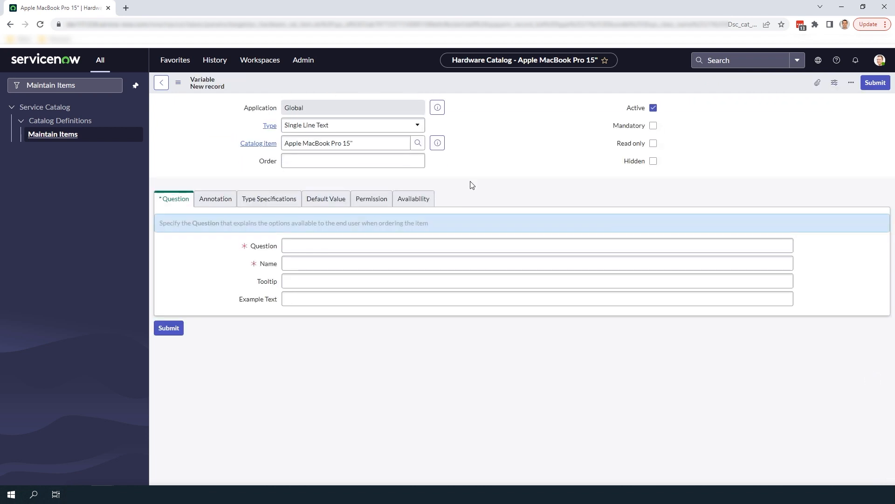
{"action": "left_click", "coordinate": [368, 128]}
{"action": "type", "text": "Date"}
{"action": "left_click", "coordinate": [357, 162]}
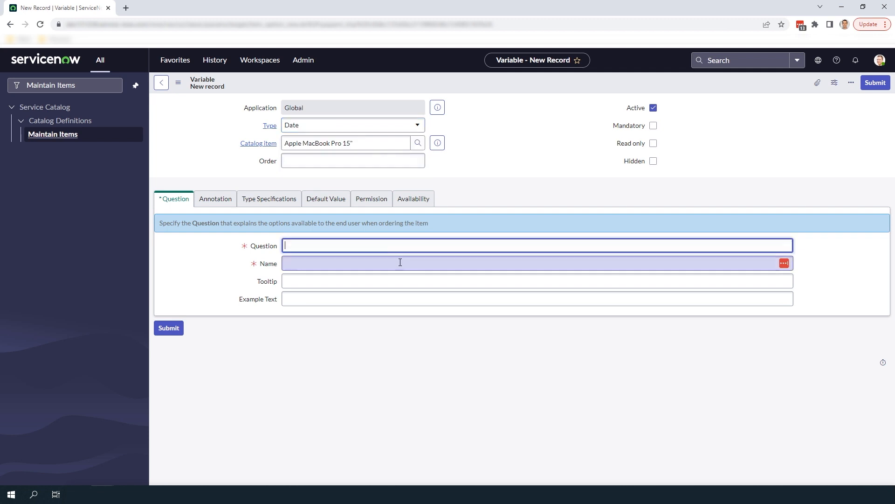
{"action": "type", "text": "New Hire Start Date"}
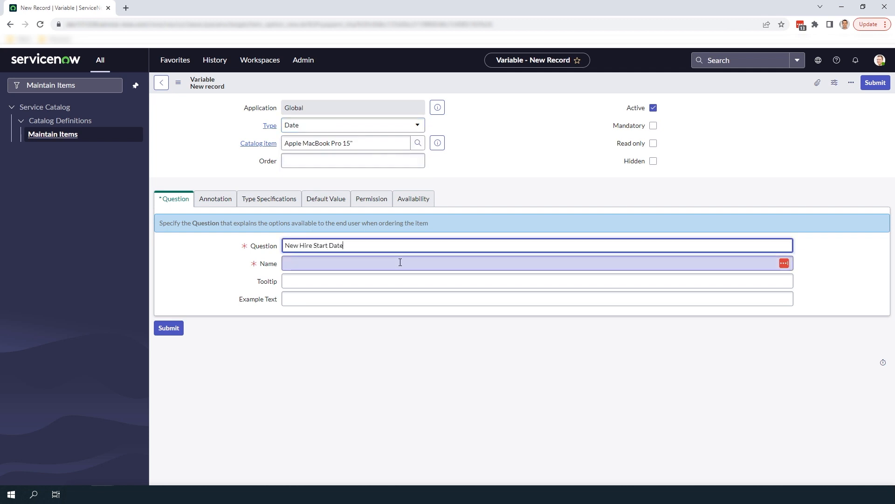
{"action": "left_click", "coordinate": [472, 327]}
{"action": "left_click", "coordinate": [380, 160]}
{"action": "type", "text": "600"}
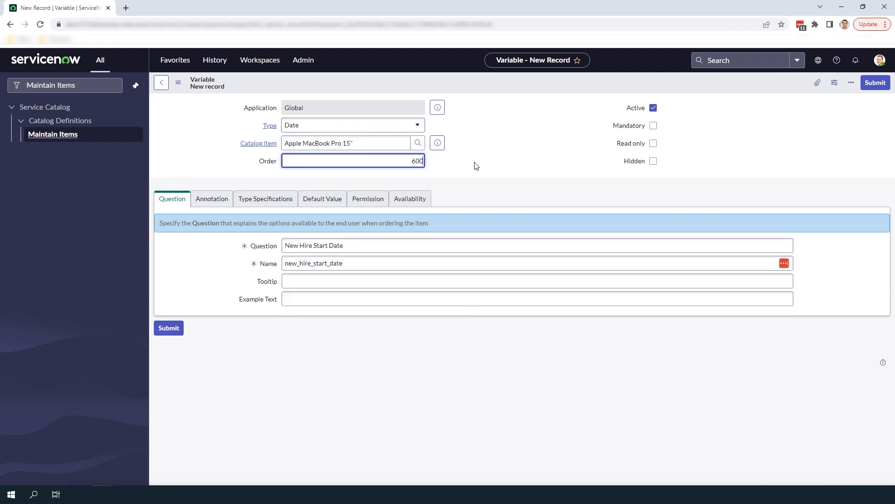
{"action": "left_click", "coordinate": [875, 82]}
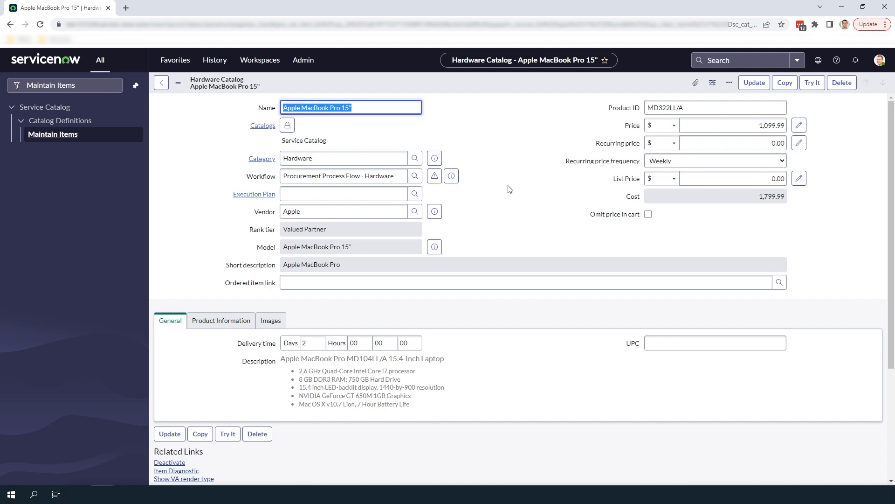
{"action": "scroll", "coordinate": [509, 189], "scroll_direction": "down", "scroll_amount": 1}
{"action": "scroll", "coordinate": [513, 189], "scroll_direction": "down", "scroll_amount": 2}
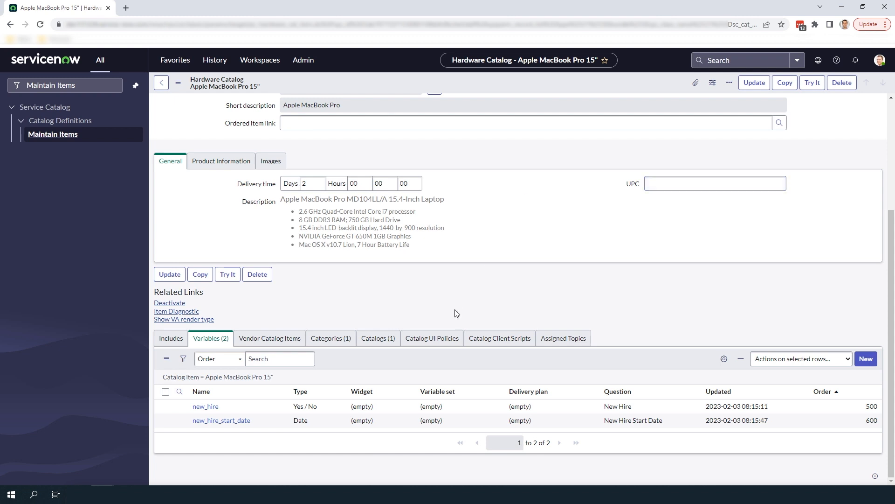
- Start a catalog UI policy described as 'Controls when the "New Hire Start Date" variable is displayed'
{"action": "left_click", "coordinate": [449, 337]}
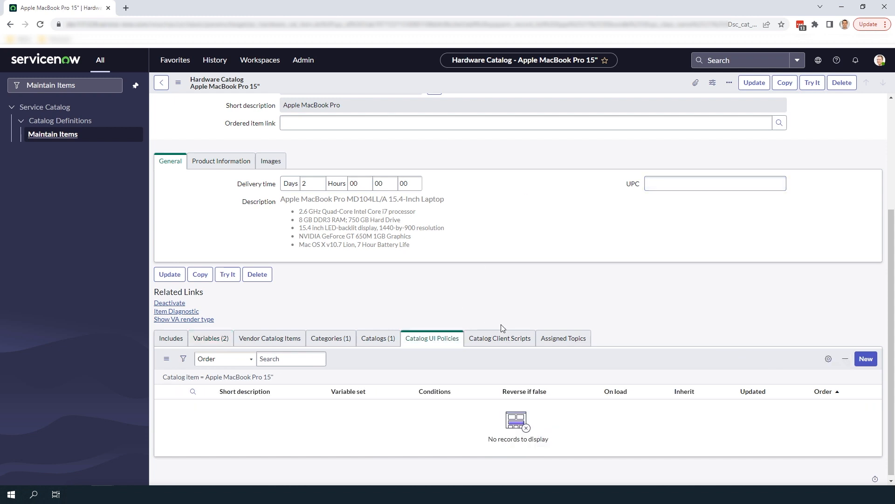
{"action": "left_click", "coordinate": [865, 359]}
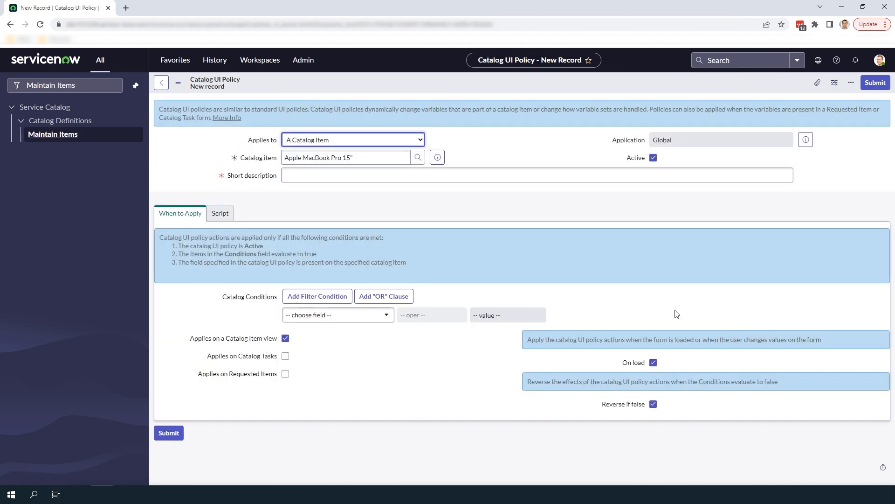
{"action": "left_click", "coordinate": [466, 174]}
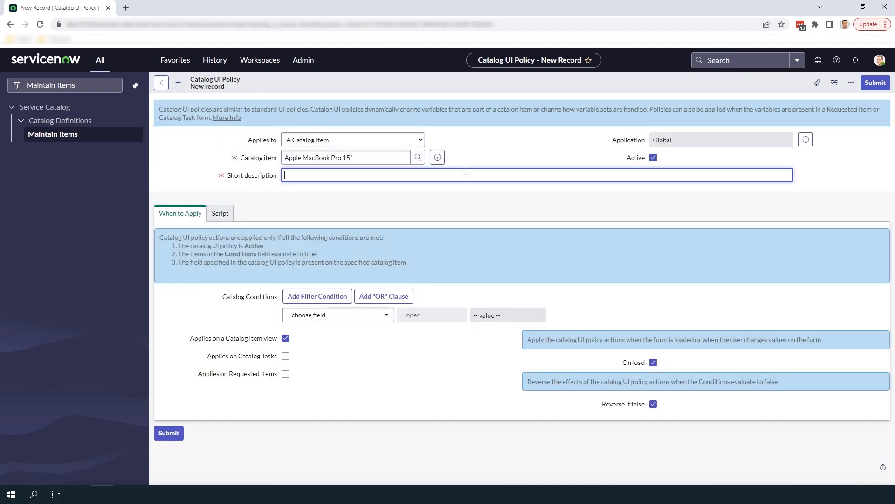
{"action": "type", "text": "Co"}
{"action": "type", "text": "ntrols when the"}
{"action": "type", "text": " \"New Hire Start Dat"}
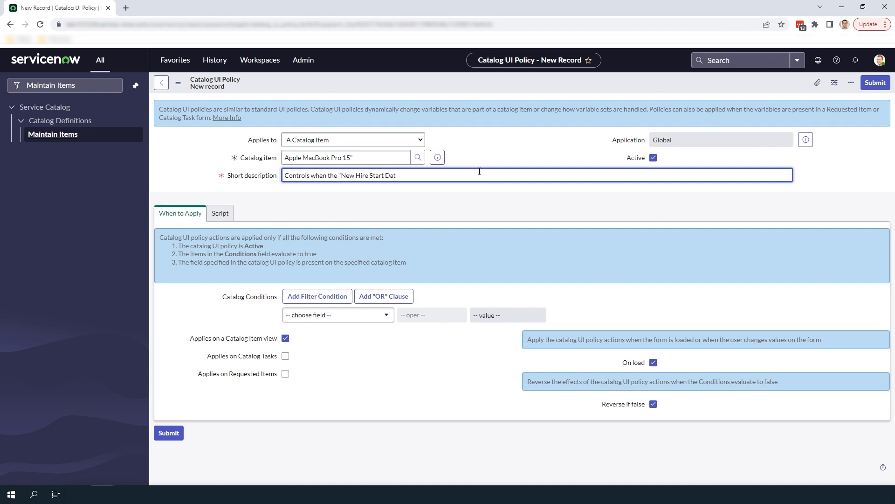
{"action": "type", "text": "e\" variable is displayed"}
{"action": "left_click", "coordinate": [494, 191]}
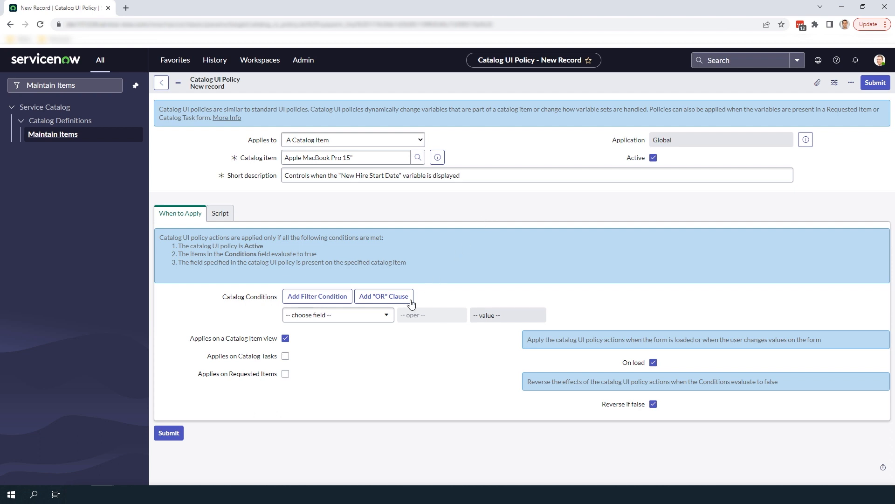
- Set the catalog condition to new_hire is Yes and save the policy record
{"action": "left_click", "coordinate": [382, 315]}
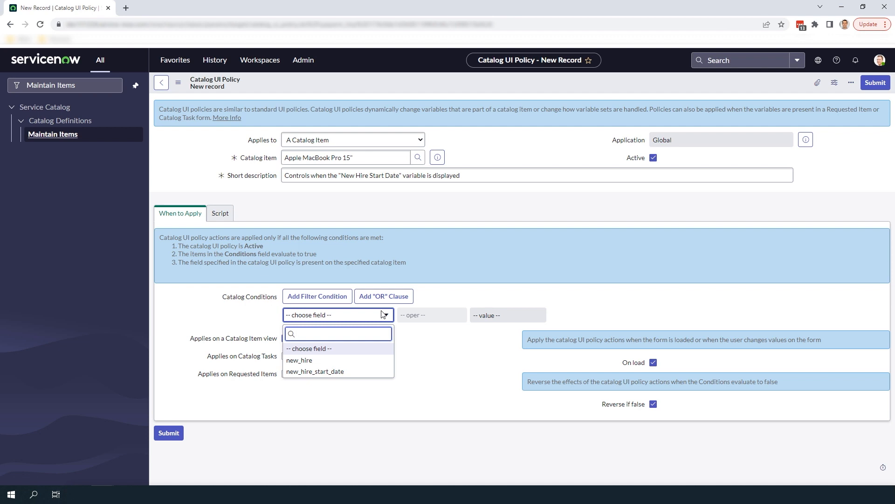
{"action": "left_click", "coordinate": [366, 361]}
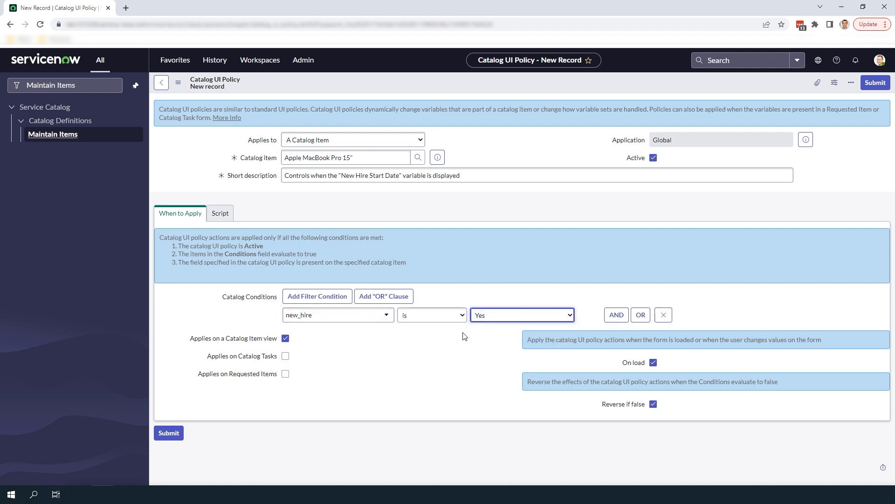
{"action": "right_click", "coordinate": [453, 86]}
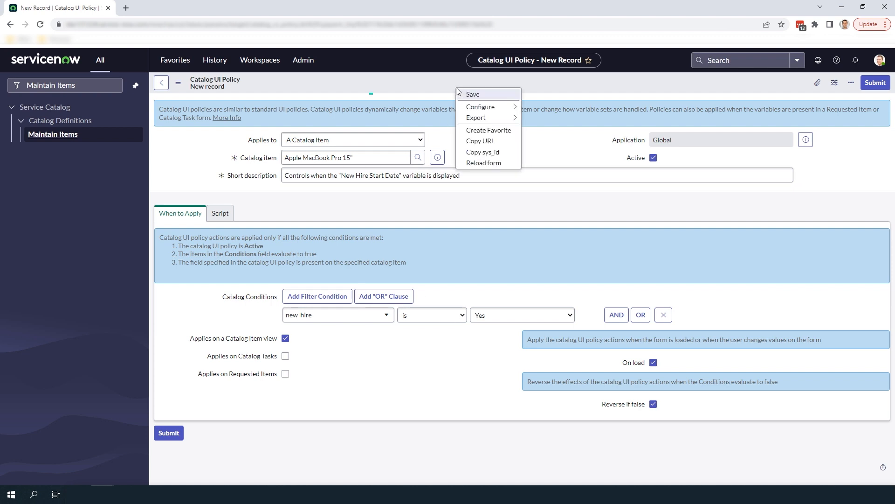
{"action": "left_click", "coordinate": [468, 94]}
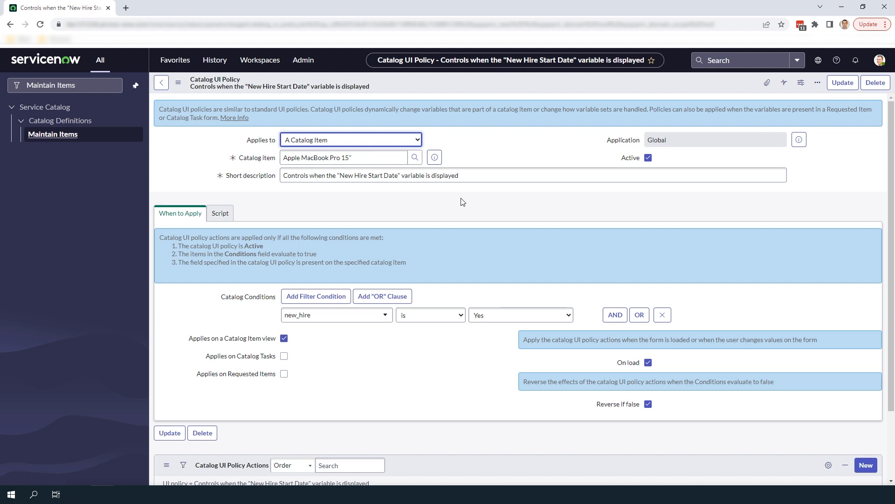
- Begin a new action in the Catalog UI Policy Actions list
{"action": "left_click", "coordinate": [464, 202]}
{"action": "scroll", "coordinate": [465, 204], "scroll_direction": "down", "scroll_amount": 1}
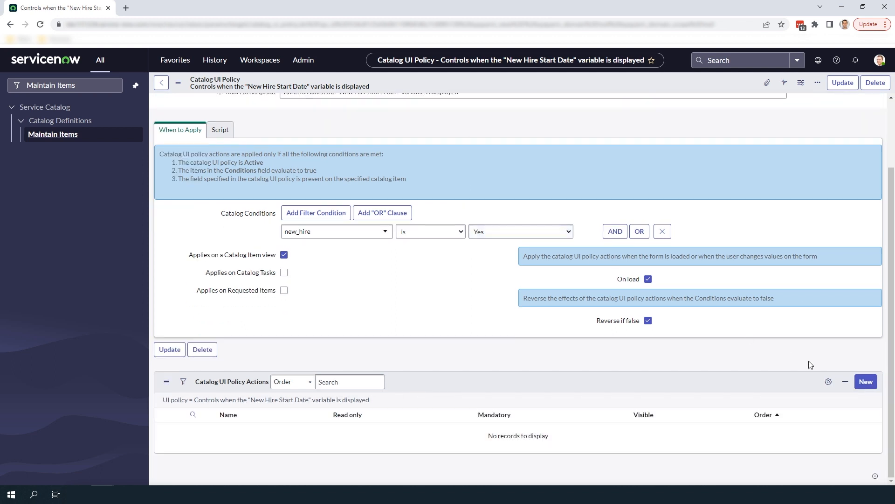
{"action": "left_click", "coordinate": [865, 383]}
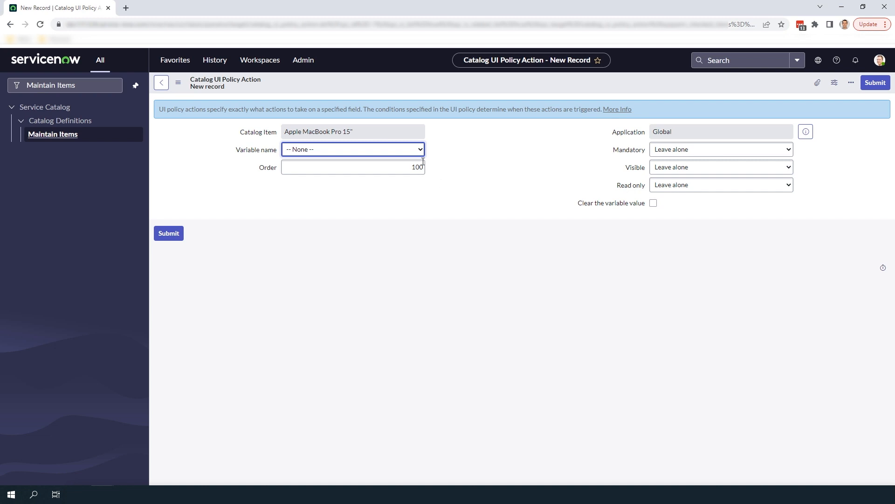
- Add a policy action setting new_hire_start_date Visible to True and submit it
{"action": "left_click", "coordinate": [415, 149]}
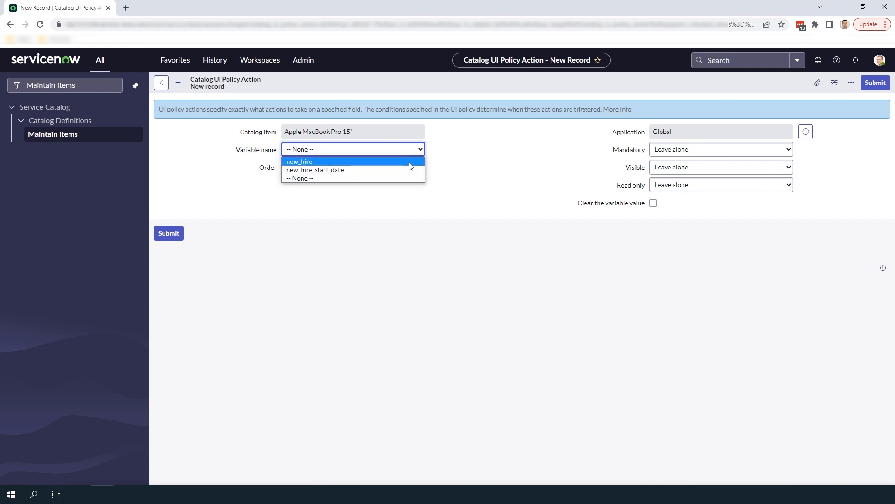
{"action": "left_click", "coordinate": [413, 169]}
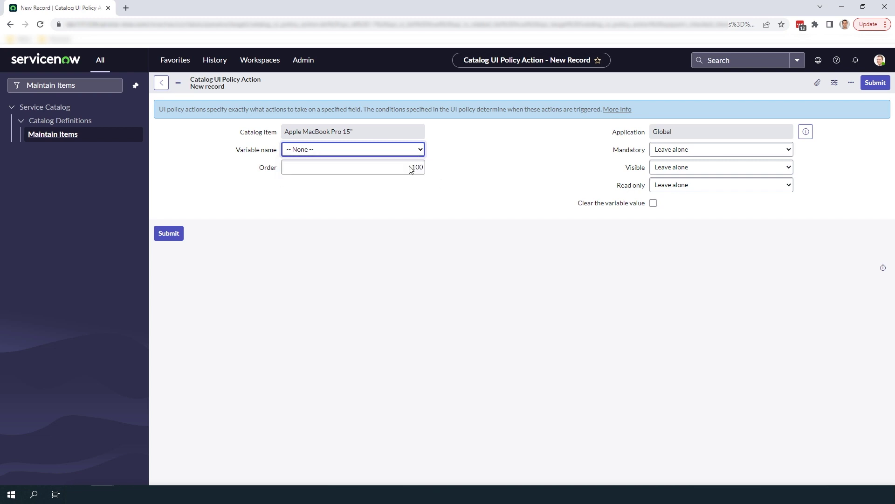
{"action": "left_click", "coordinate": [666, 172]}
{"action": "left_click", "coordinate": [667, 189]}
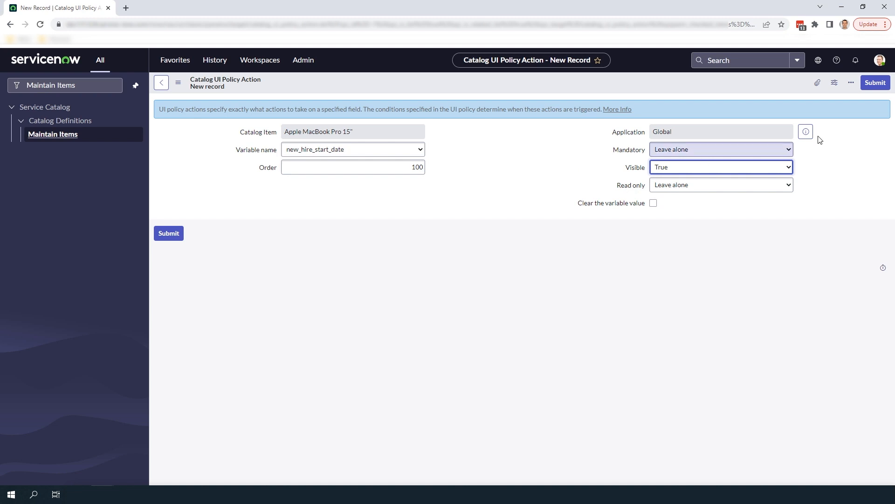
{"action": "left_click", "coordinate": [875, 82]}
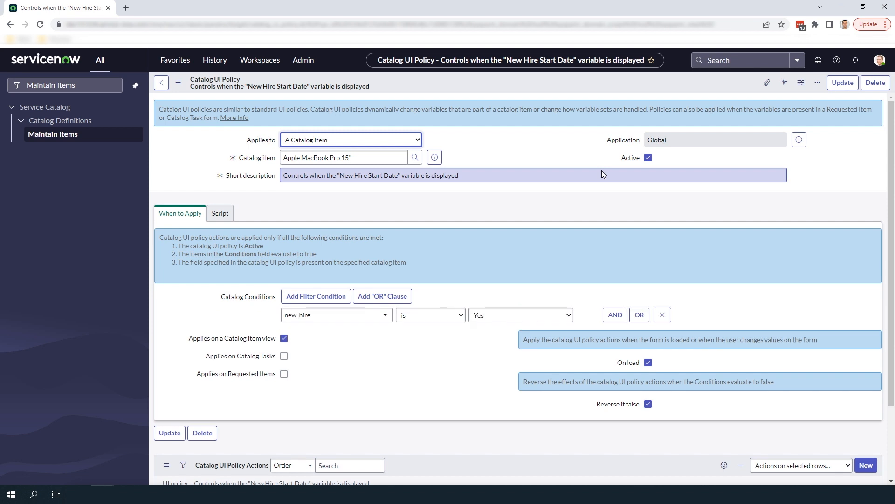
- Search the Service Portal for Apple Macbook Pro and open the Apple MacBook Pro 15" page
{"action": "key", "text": "ctrl+l"}
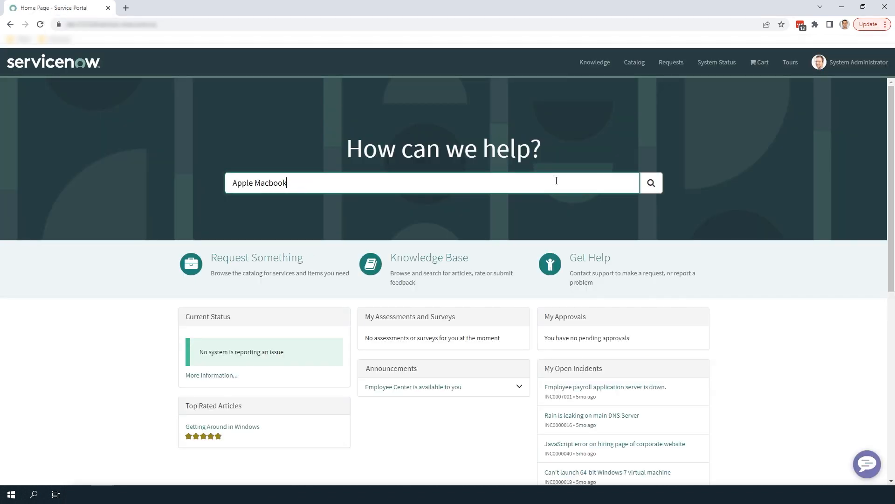
{"action": "type", "text": " Pro"}
{"action": "key", "text": "Return"}
{"action": "left_click", "coordinate": [406, 149]}
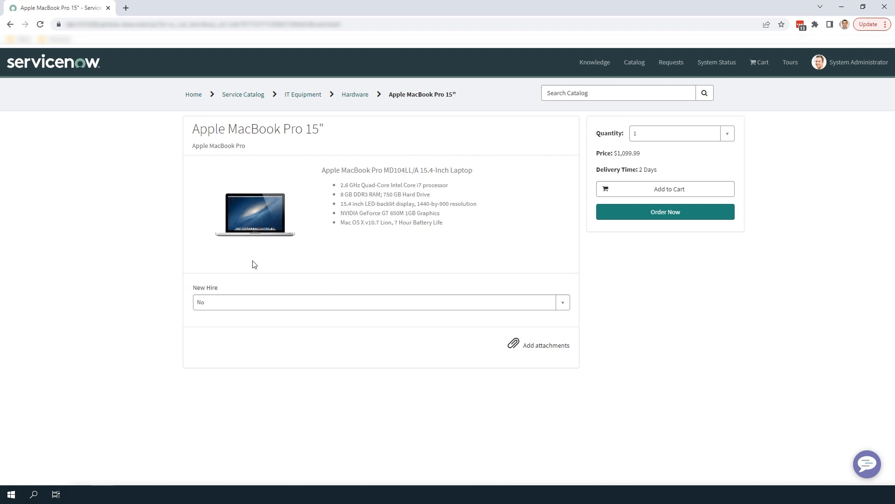
- Answer New Hire with Yes and set New Hire Start Date to 2023-02-03
{"action": "left_click", "coordinate": [239, 305]}
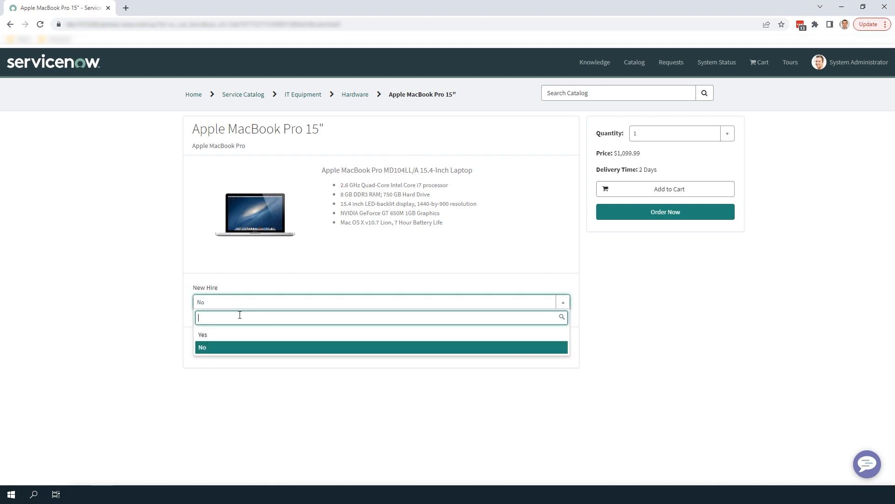
{"action": "left_click", "coordinate": [242, 336]}
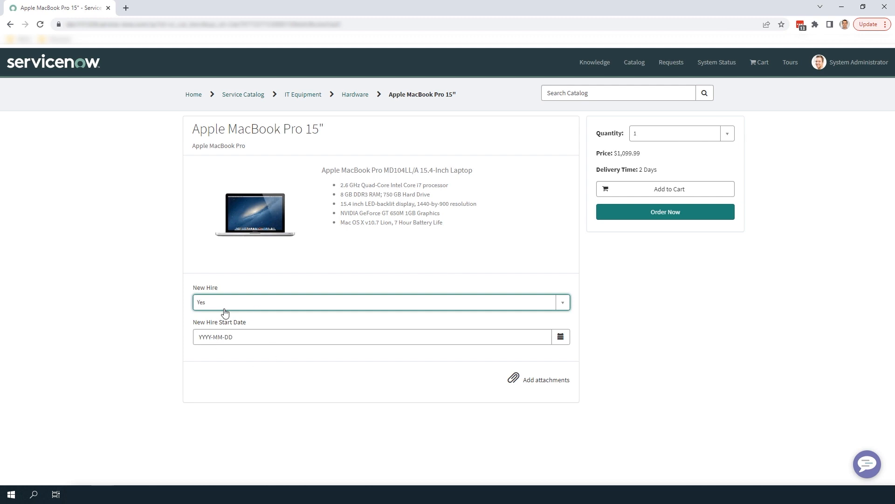
{"action": "left_click", "coordinate": [560, 339]}
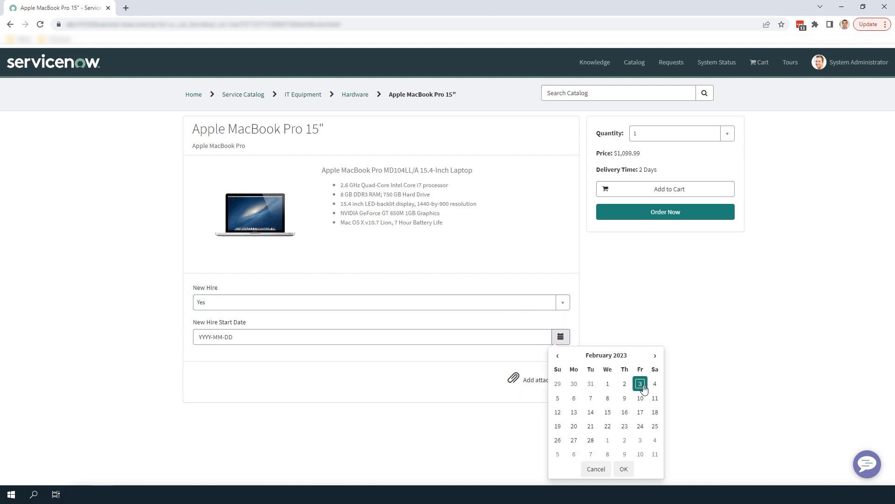
{"action": "left_click", "coordinate": [598, 326]}
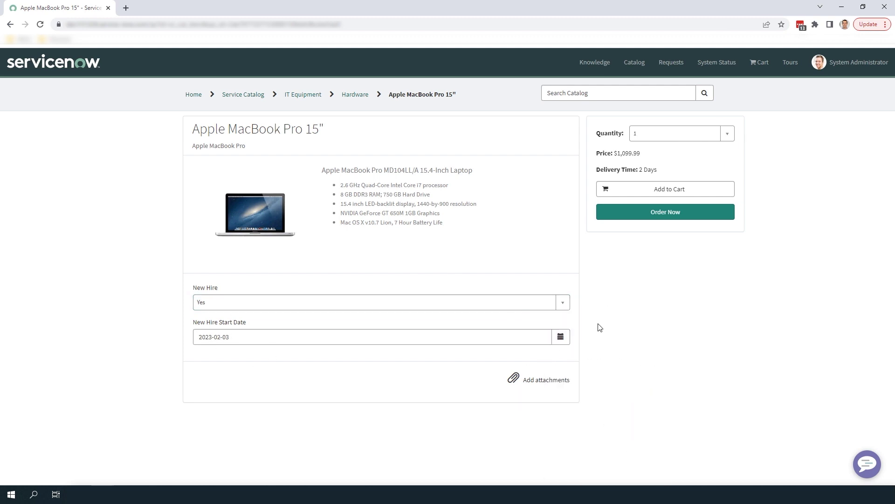
- Toggle New Hire to No and back to Yes to verify the start date field hides and reappears
{"action": "left_click", "coordinate": [549, 309]}
{"action": "left_click", "coordinate": [537, 348]}
{"action": "left_click", "coordinate": [525, 307]}
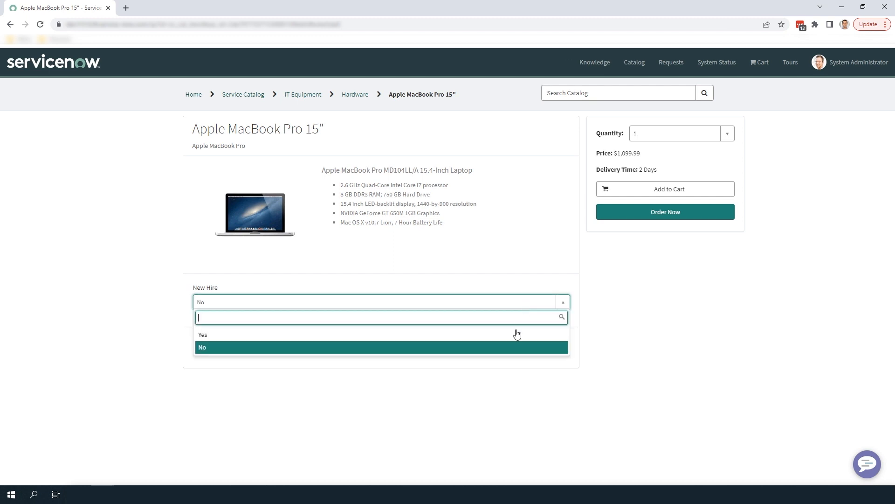
{"action": "left_click", "coordinate": [518, 335]}
{"action": "left_click", "coordinate": [627, 316]}
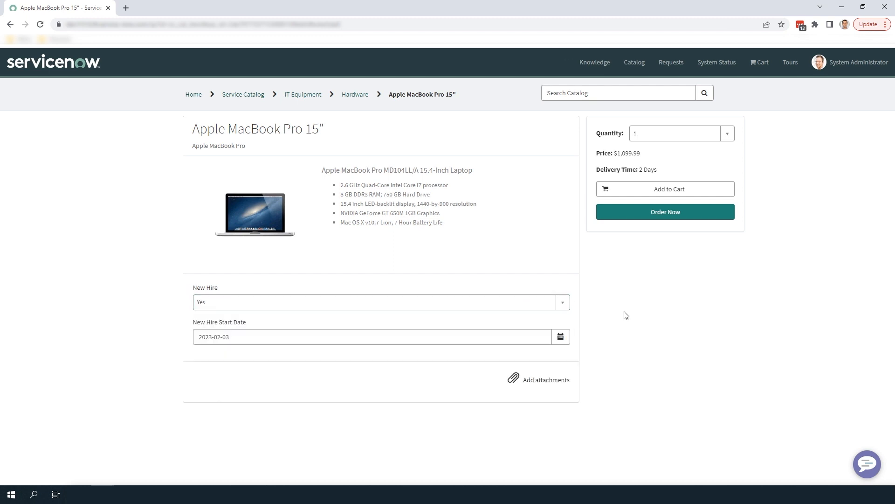